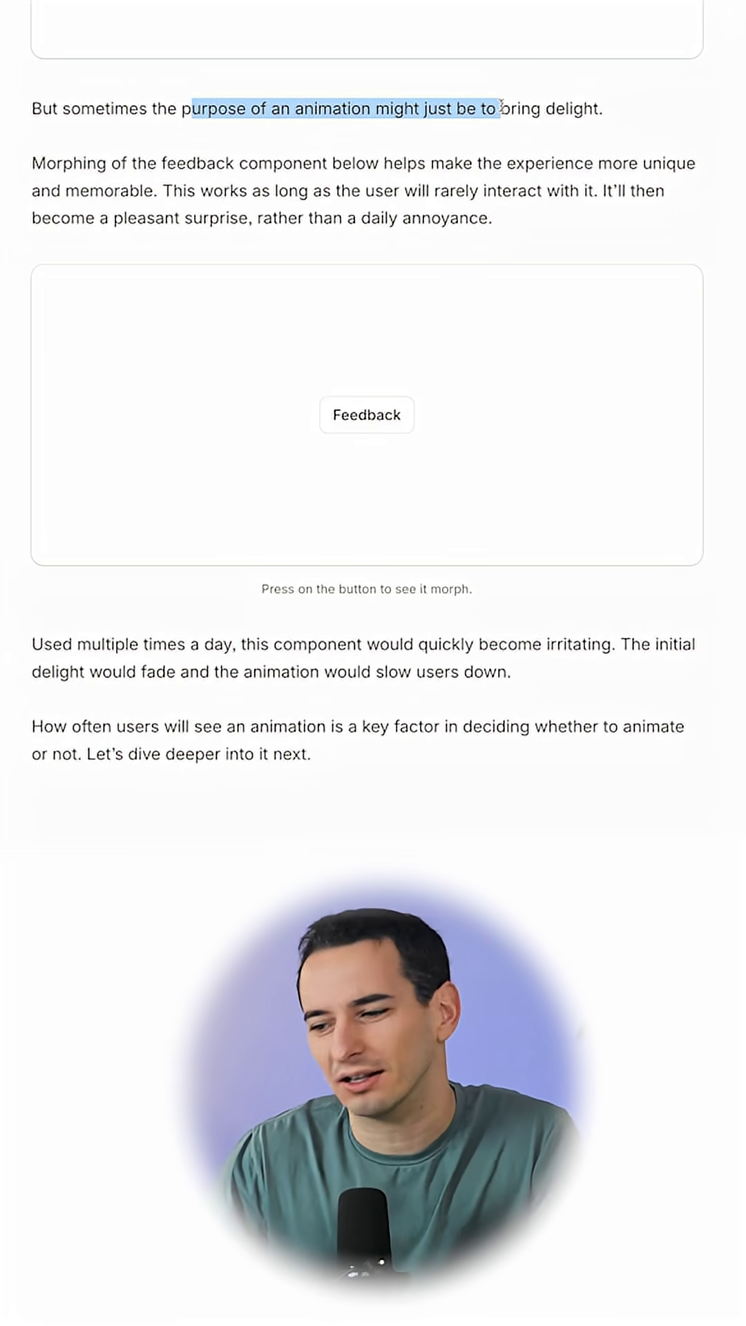
Step: Deselect the text, submit the feedback form empty to see 'Feedback received', then reopen the form
{"action": "left_click", "coordinate": [501, 108]}
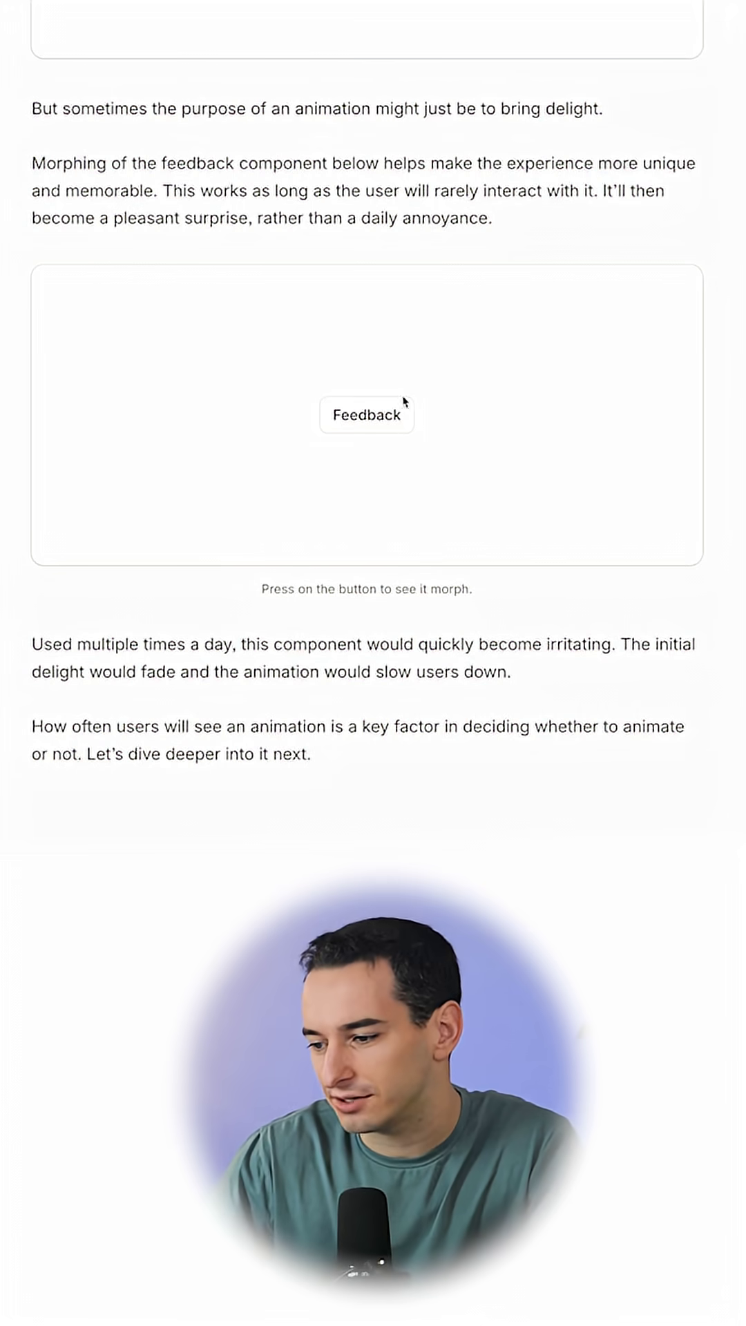
{"action": "left_click", "coordinate": [369, 424]}
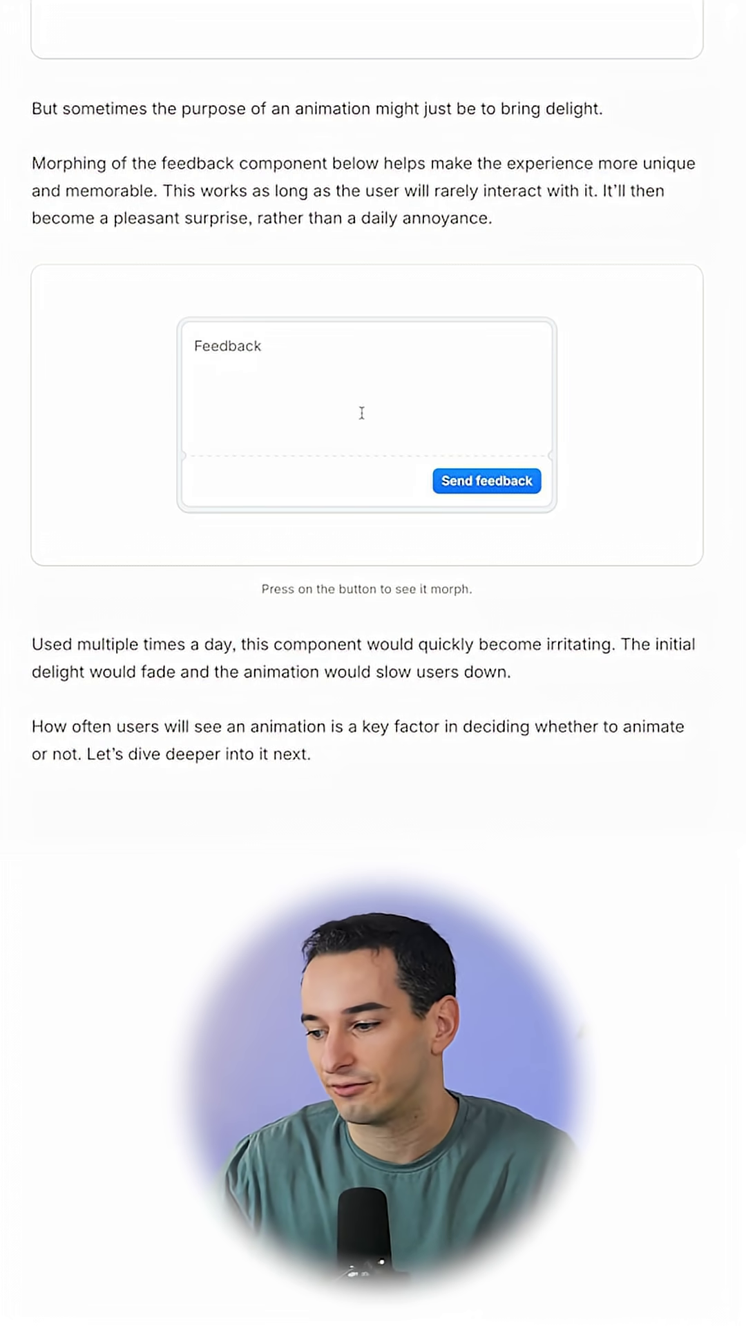
{"action": "left_click", "coordinate": [479, 489]}
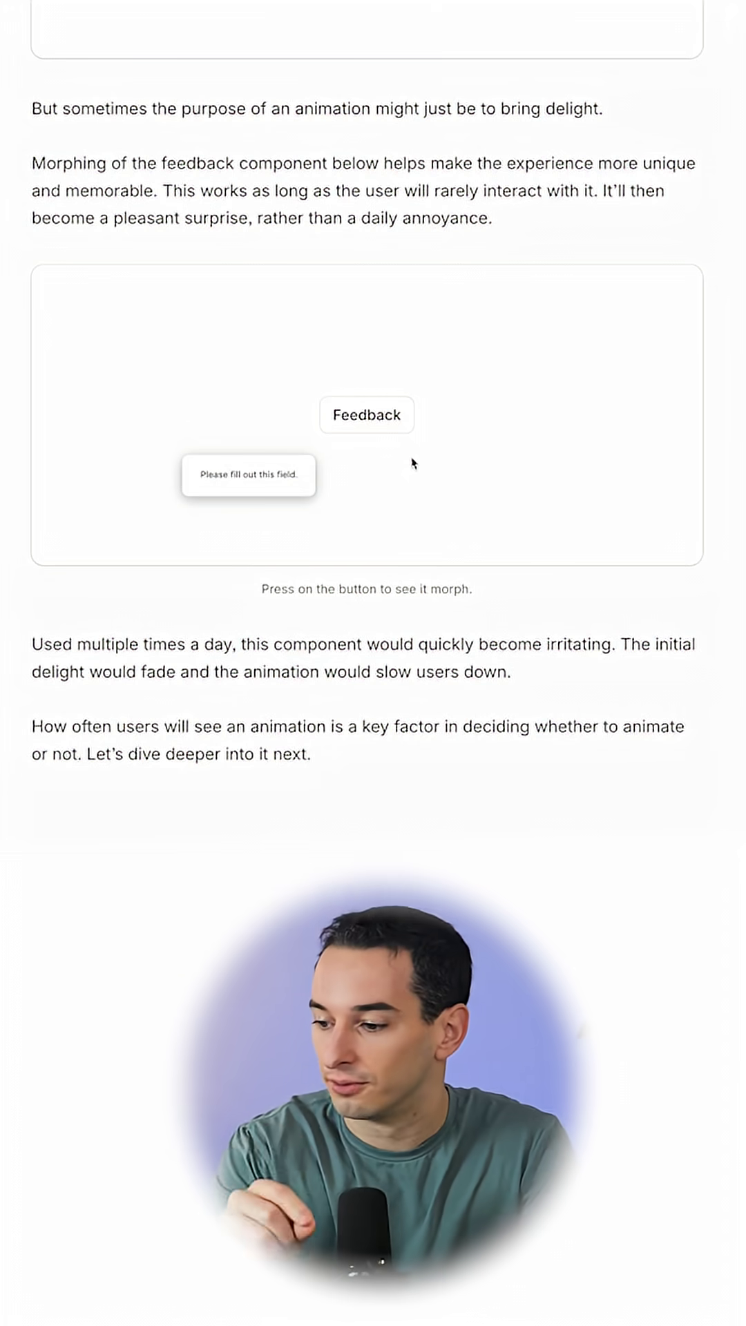
{"action": "left_click", "coordinate": [367, 419]}
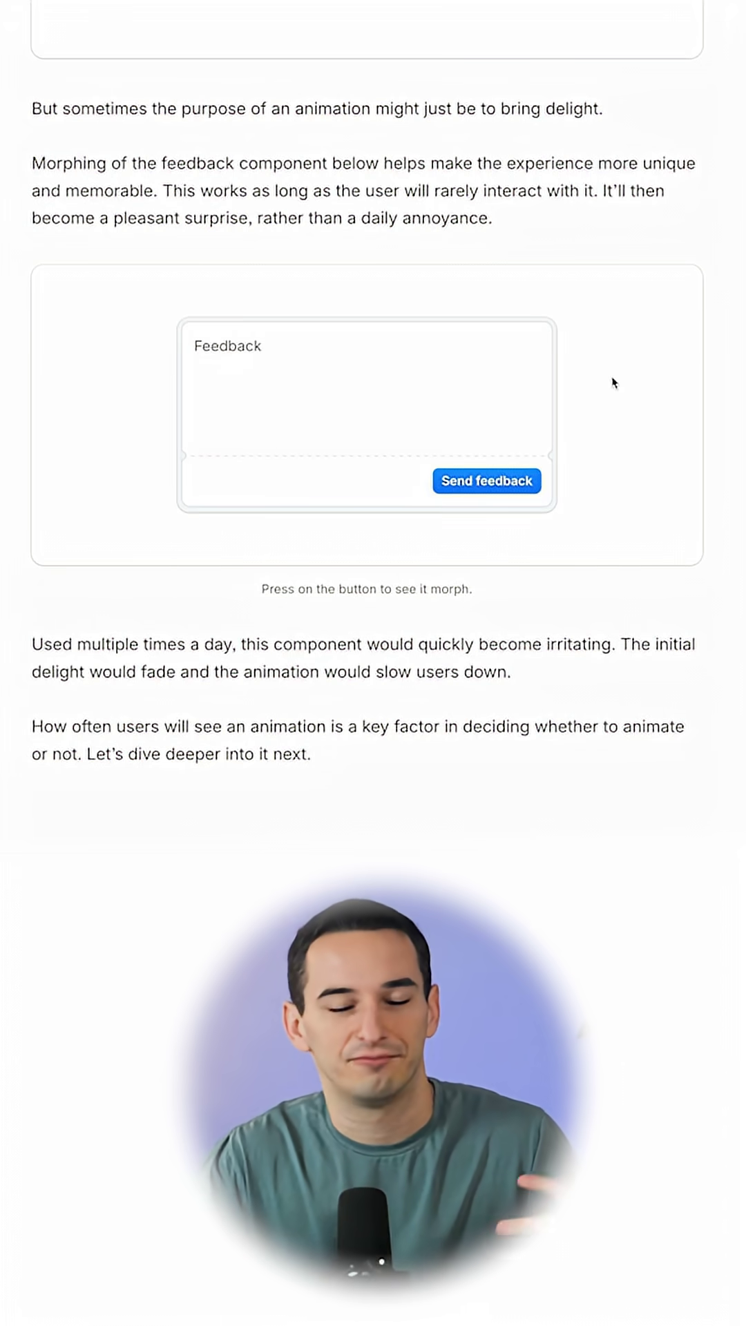